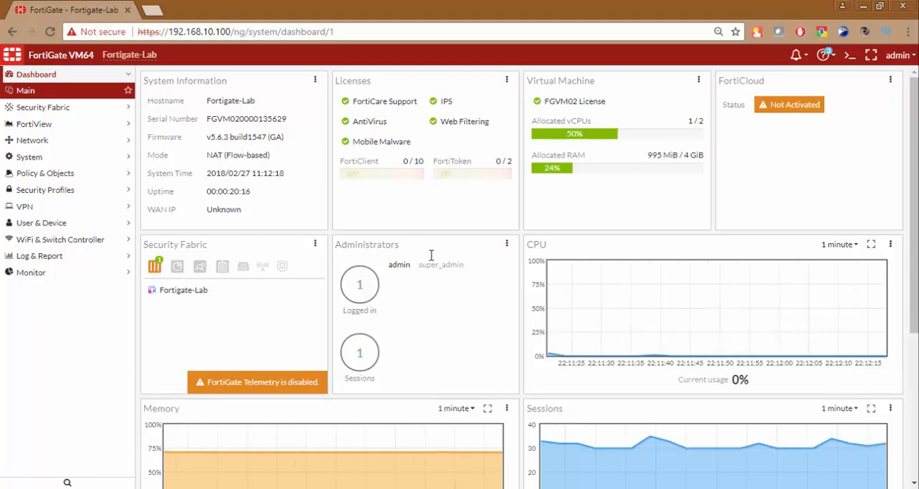
In the CLI console, enter config system global and turn on multiple VDOM mode with set vdom-admin enable
left_click(850, 56)
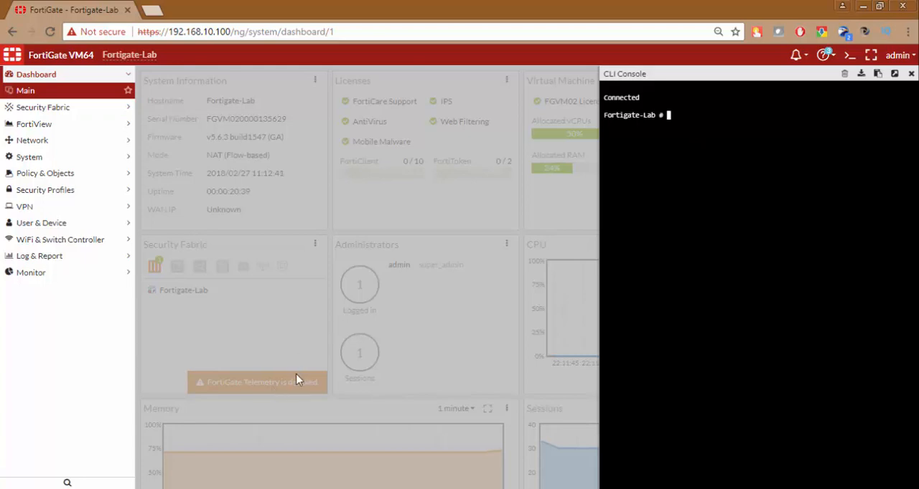
type("config system global")
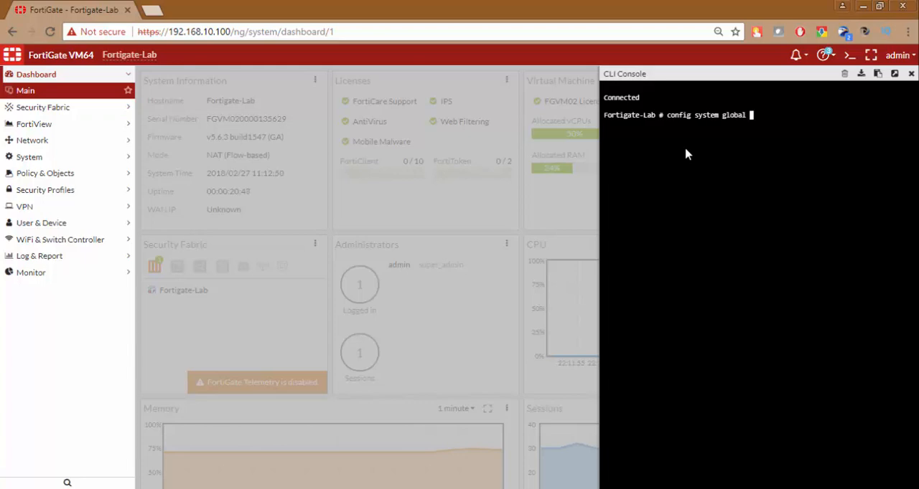
key("Return")
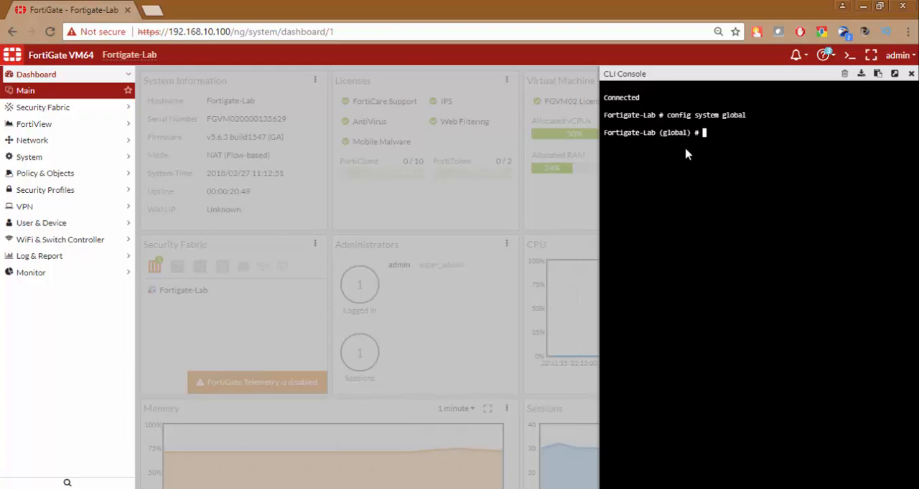
type("set vdom-admin")
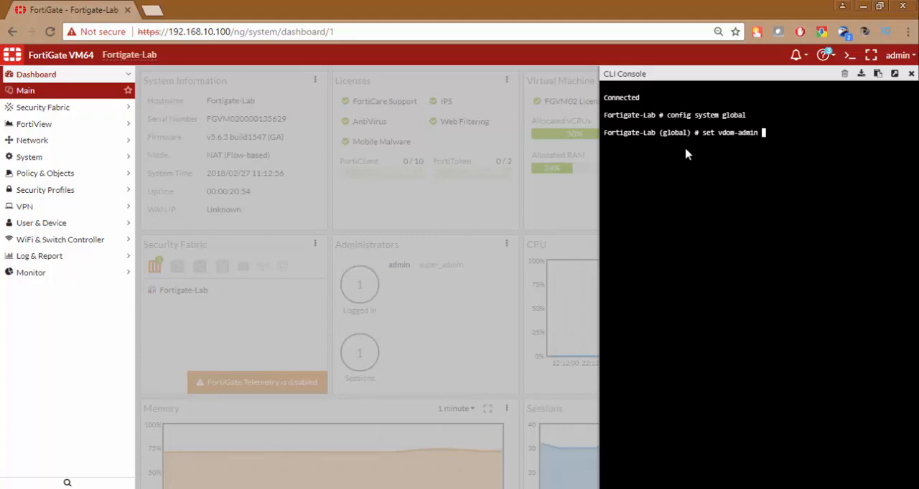
key("question")
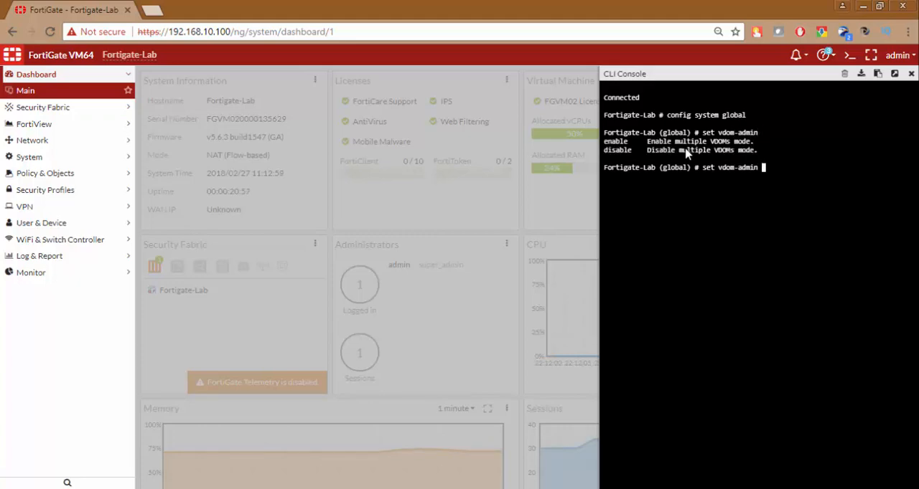
type("enable")
key("Return")
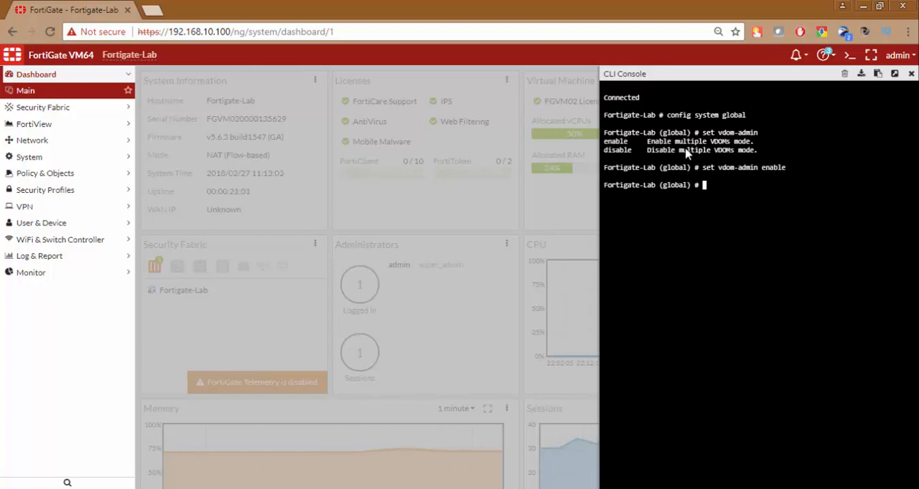
End the global configuration and accept the logout so the VDOM setting takes effect
type("end")
key("Return")
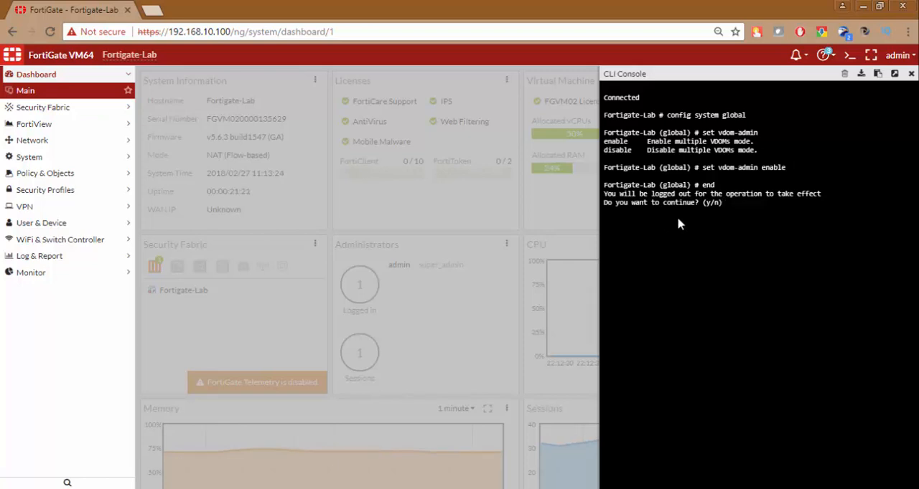
type("y")
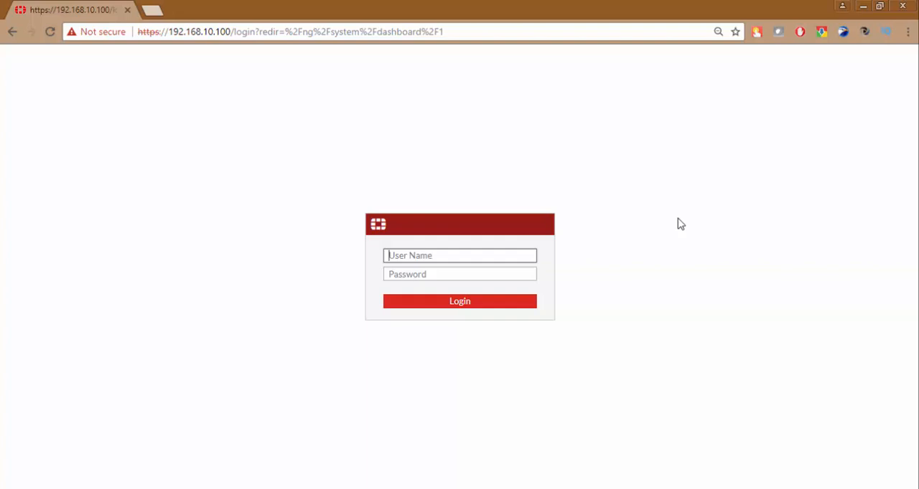
Log back in to the FortiGate as admin with the account password
type("admin")
key("Tab")
type("•••••••••••")
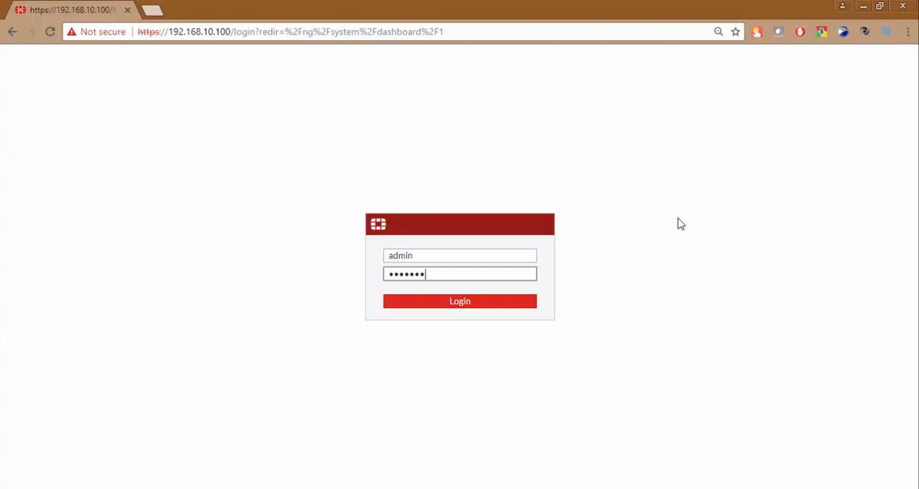
key("Return")
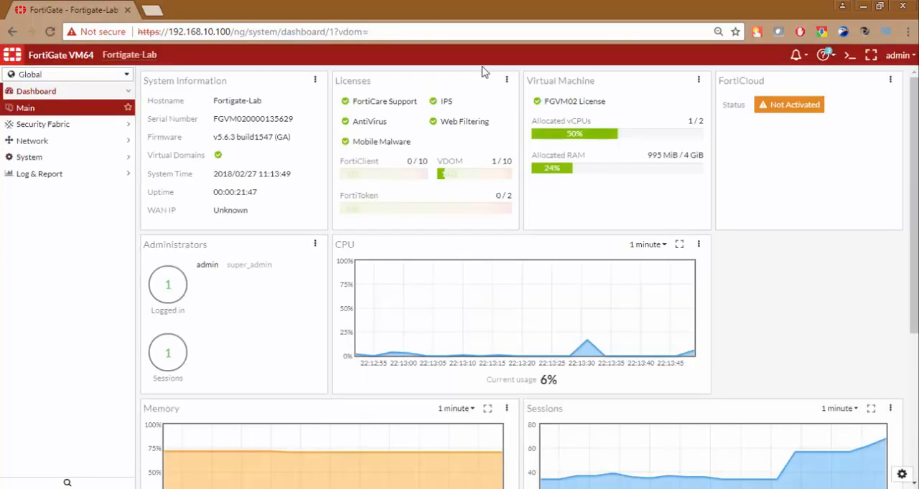
Check the available VDOM contexts, then switch to root and view its network interfaces
left_click(110, 75)
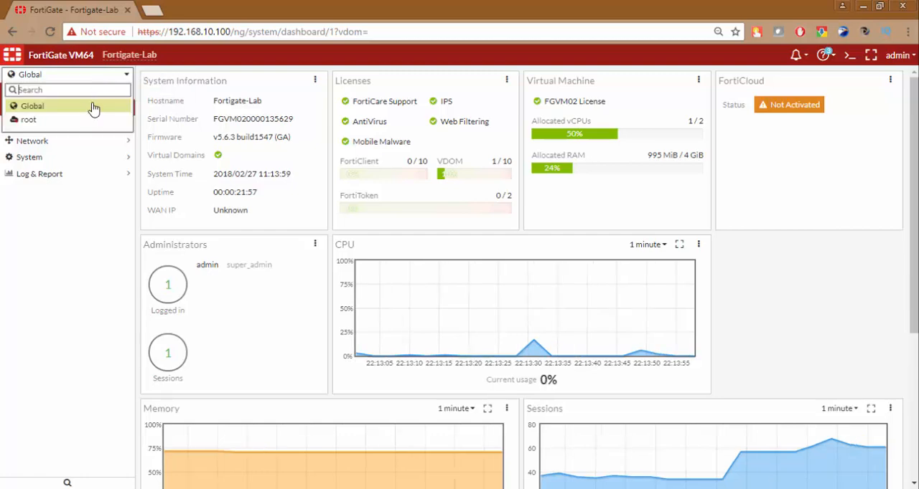
mouse_move(79, 125)
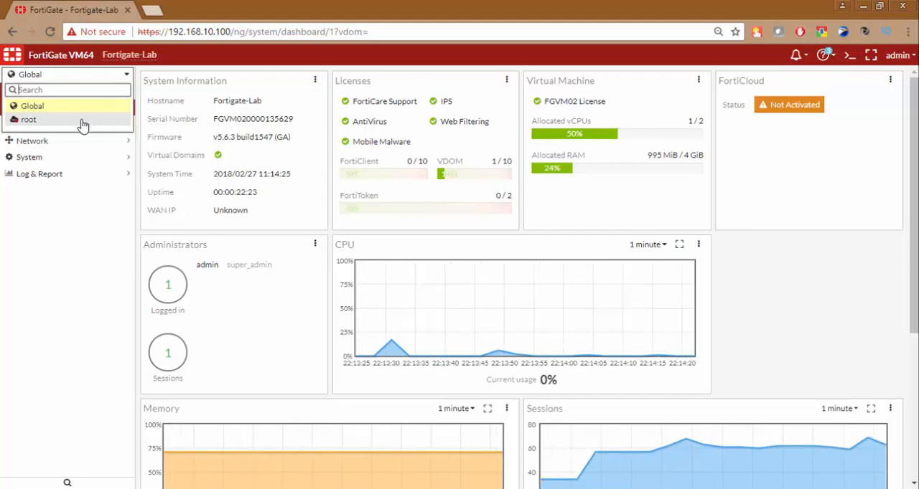
left_click(87, 108)
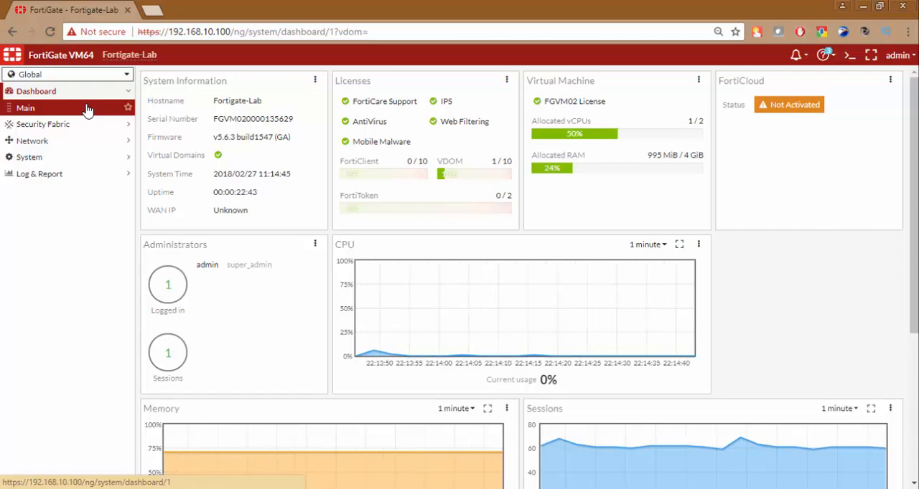
left_click(65, 75)
left_click(77, 139)
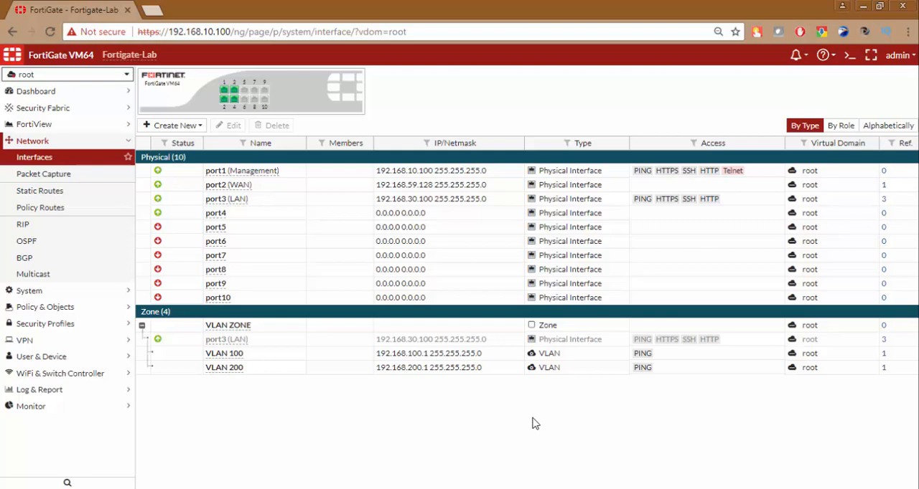
In the Global context, create a virtual domain named DC-FW with flow-based inspection and profile-based NGFW mode
left_click(119, 75)
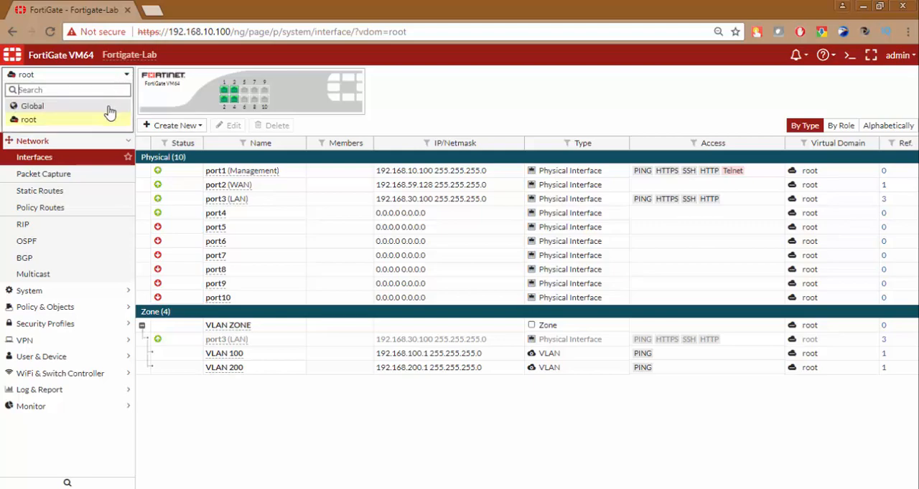
left_click(107, 108)
left_click(58, 174)
left_click(57, 159)
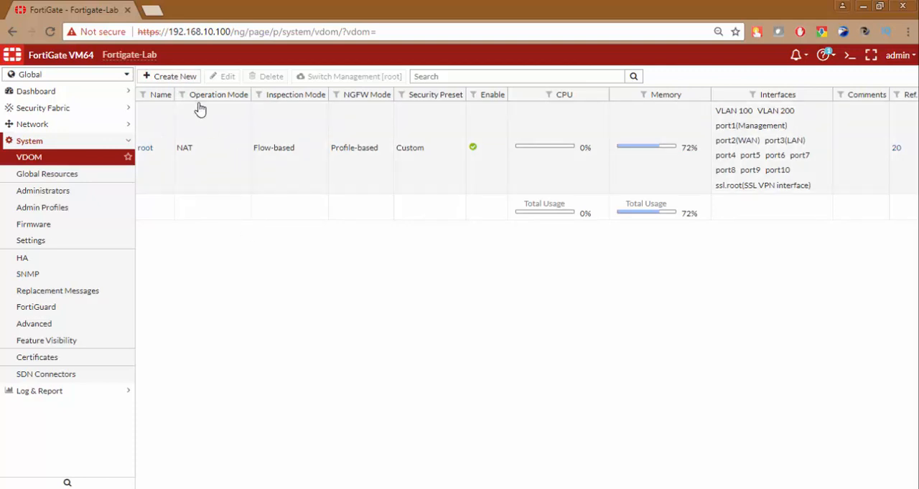
left_click(172, 79)
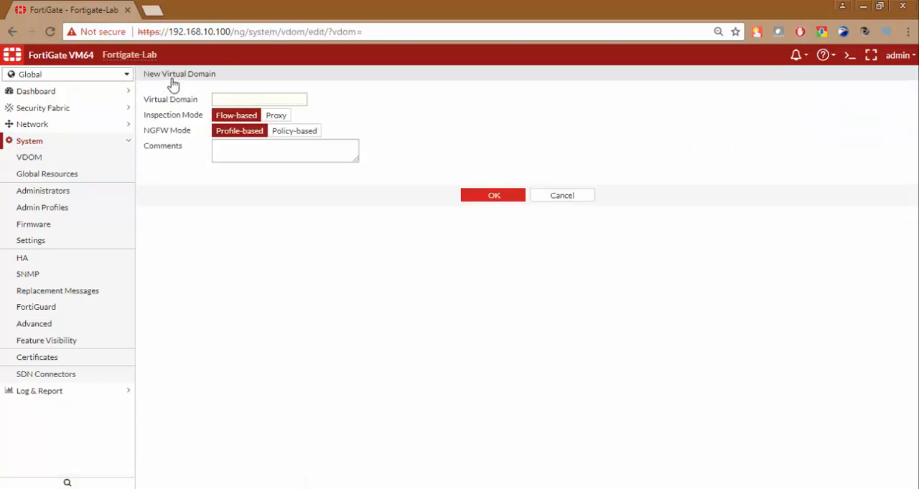
left_click(242, 98)
key("BackSpace")
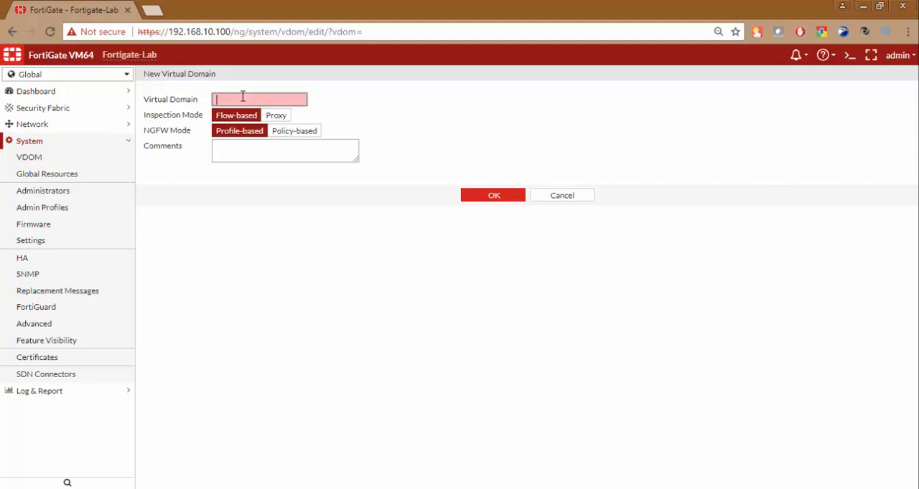
type("DC-FW")
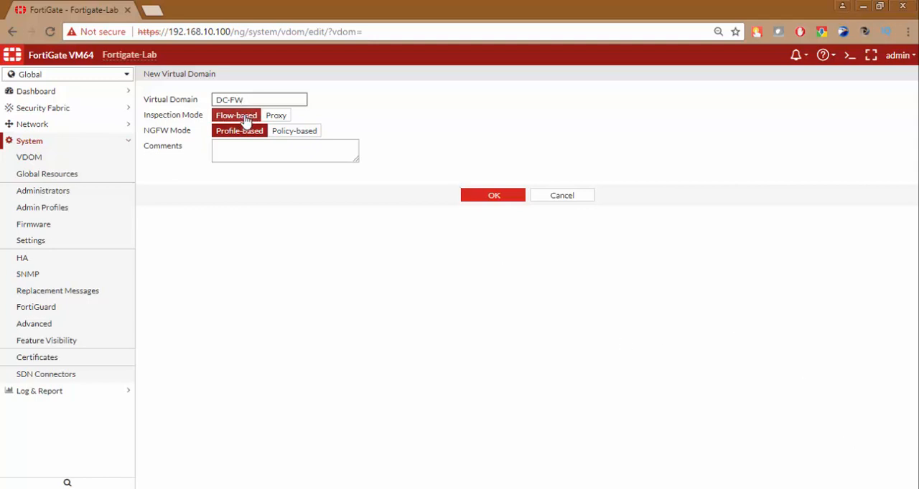
left_click(497, 198)
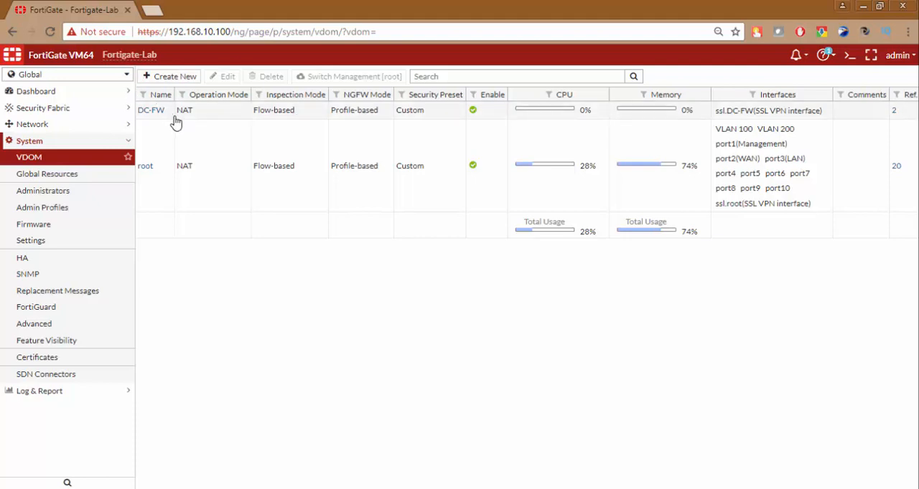
Check the VDOM contexts, select Global and open its network interfaces list
left_click(115, 77)
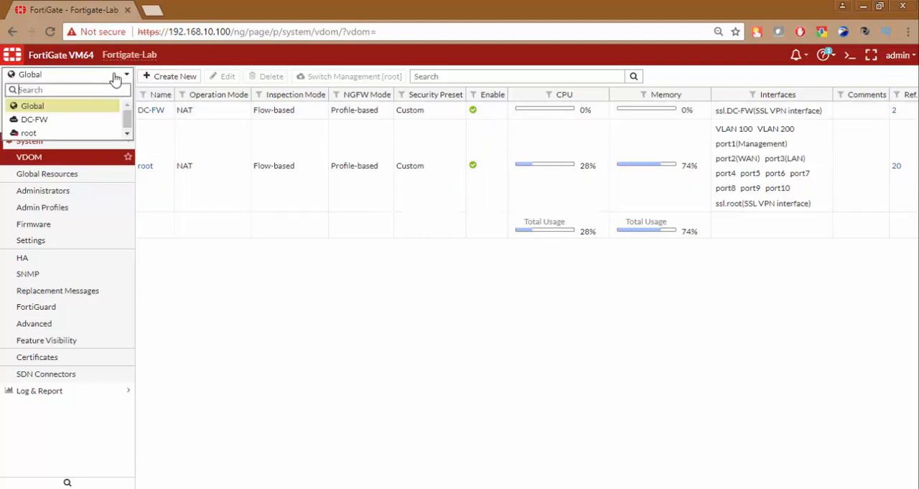
left_click(97, 106)
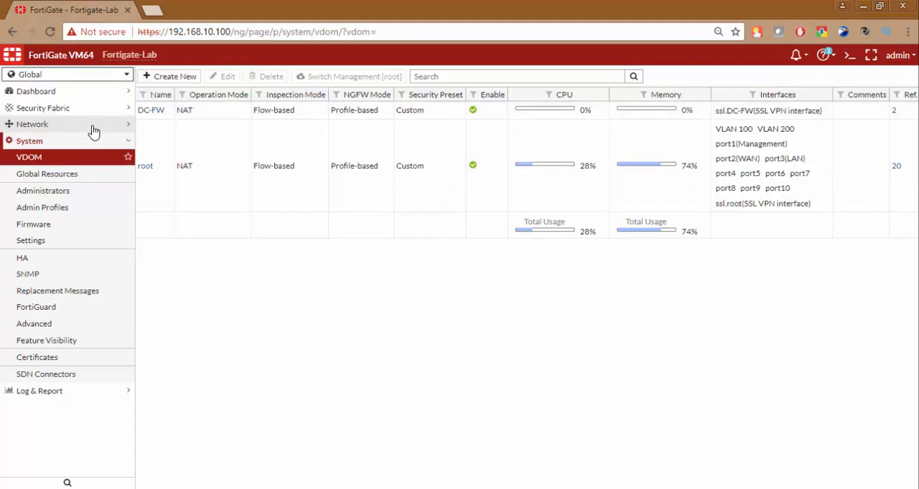
left_click(93, 130)
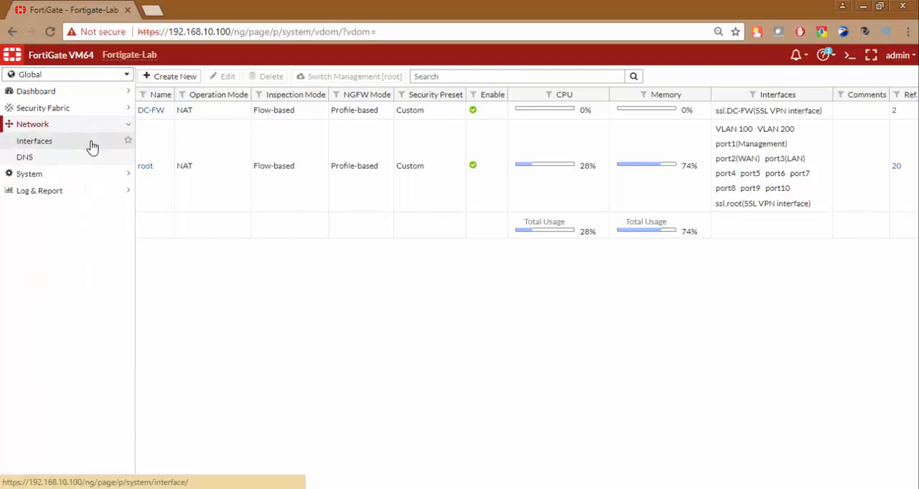
left_click(92, 145)
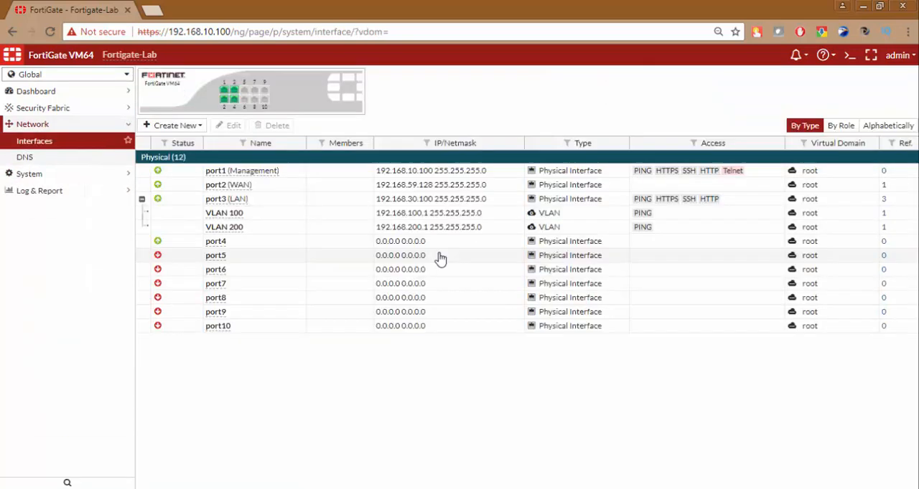
Assign interface port9 to the DC-FW virtual domain and save it
left_click(280, 316)
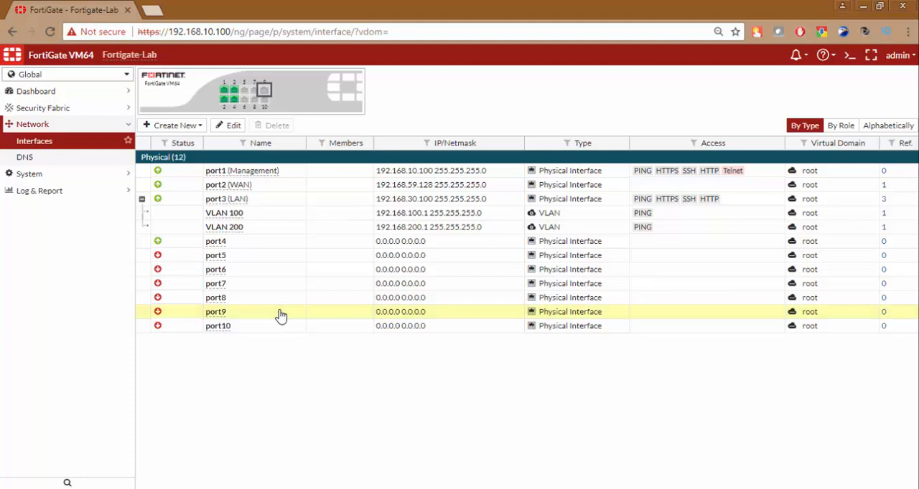
double_click(281, 316)
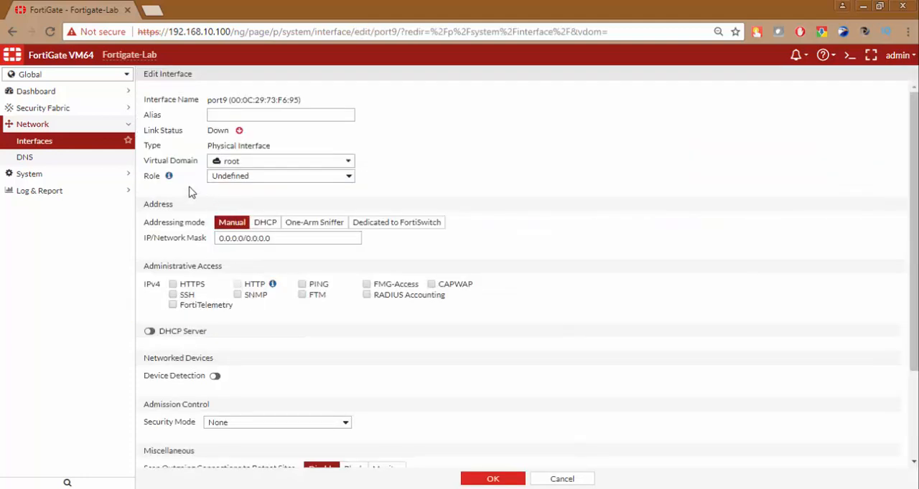
left_click(239, 165)
mouse_move(248, 201)
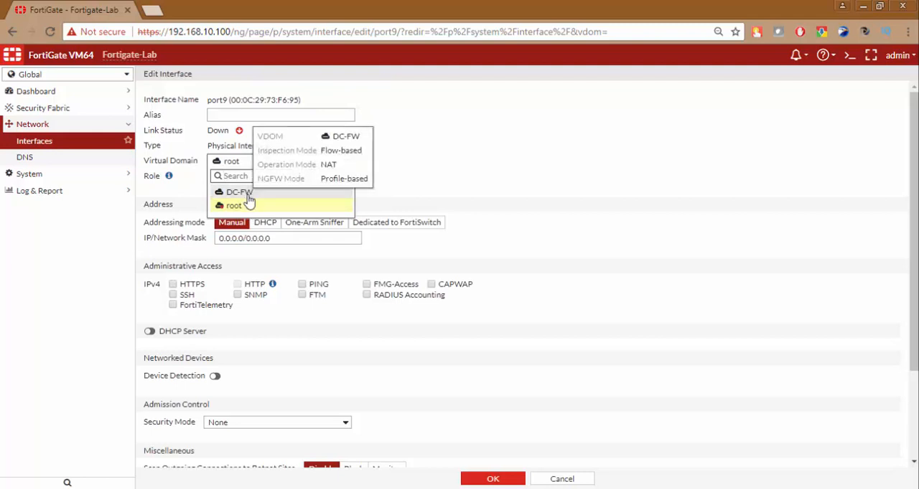
left_click(239, 192)
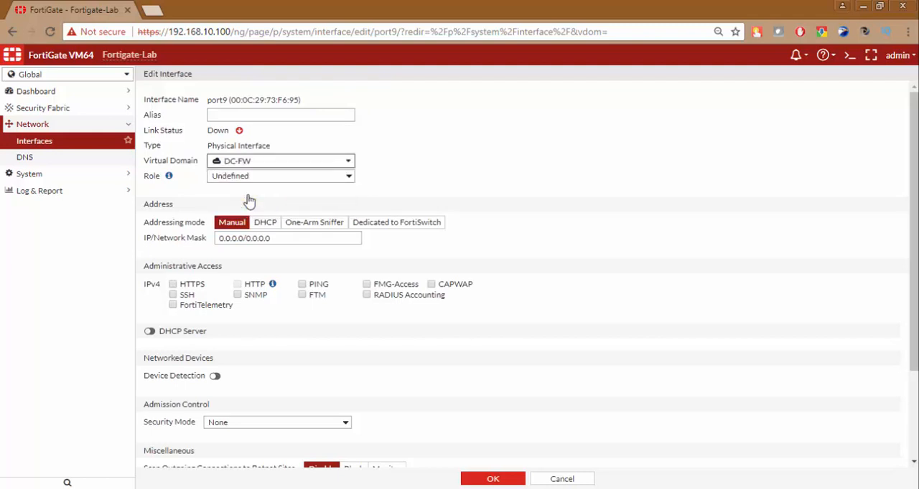
scroll(345, 307, "down", 3)
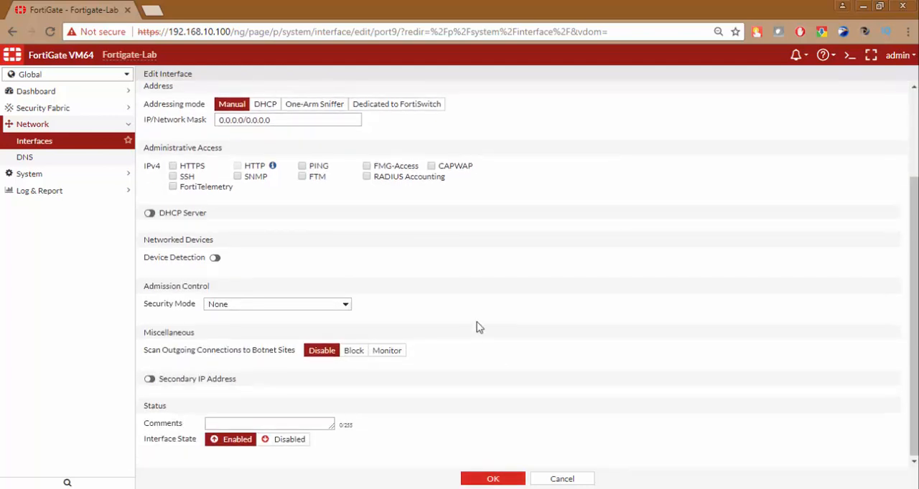
scroll(480, 327, "up", 3)
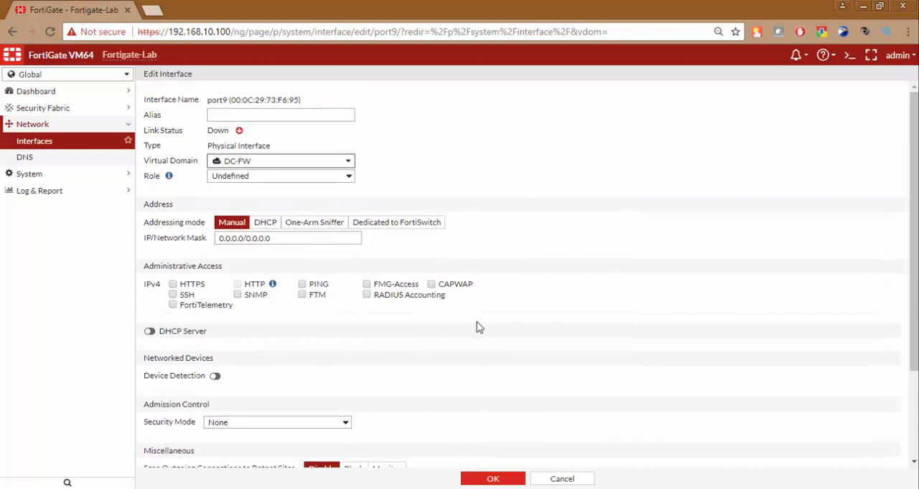
scroll(487, 416, "down", 3)
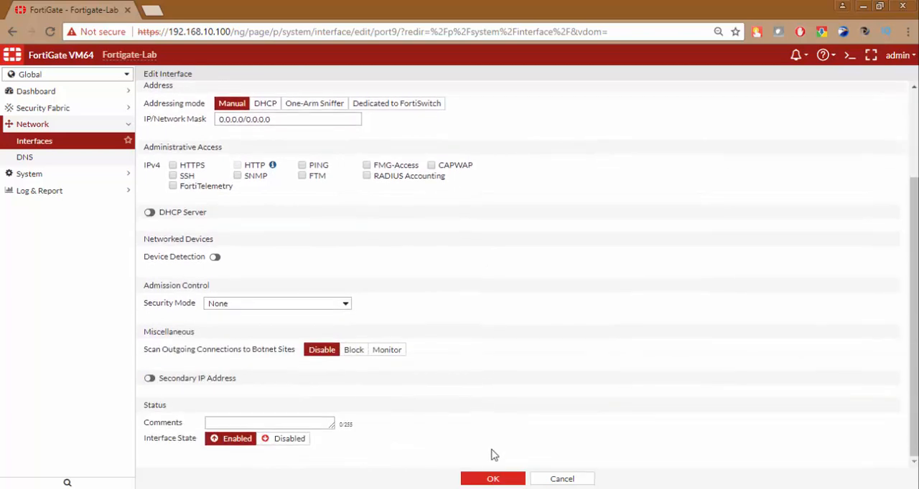
left_click(492, 479)
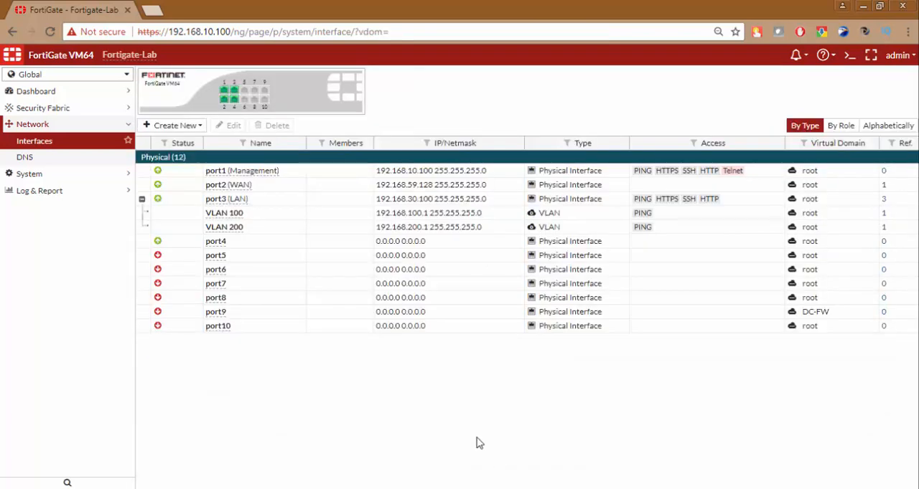
Assign interface port10 to the DC-FW virtual domain and save it
left_click(283, 325)
left_click(231, 126)
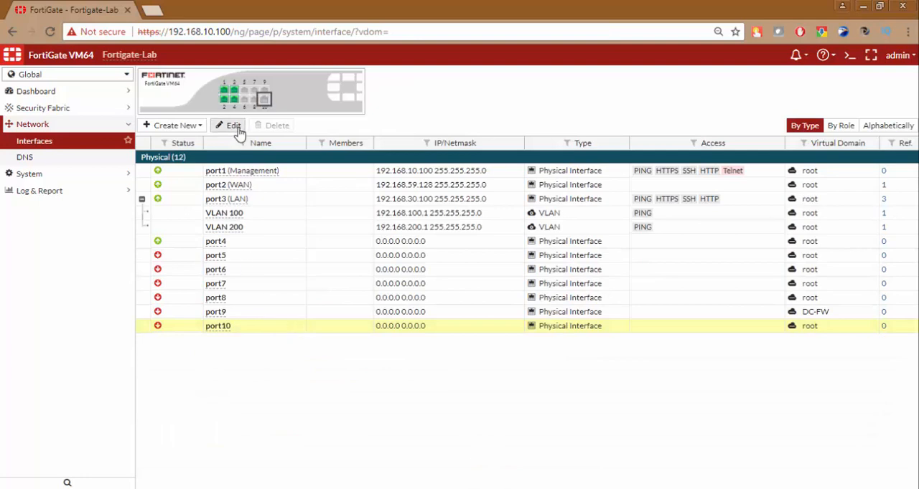
left_click(244, 167)
left_click(230, 191)
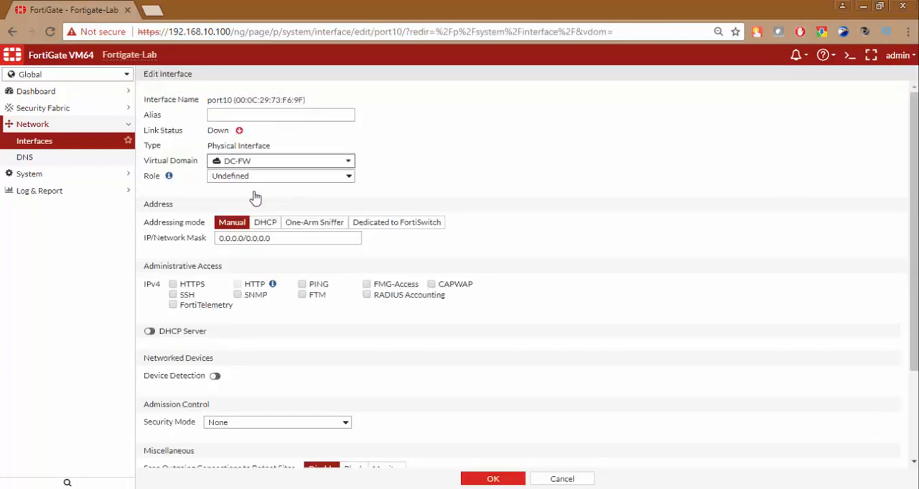
left_click(492, 478)
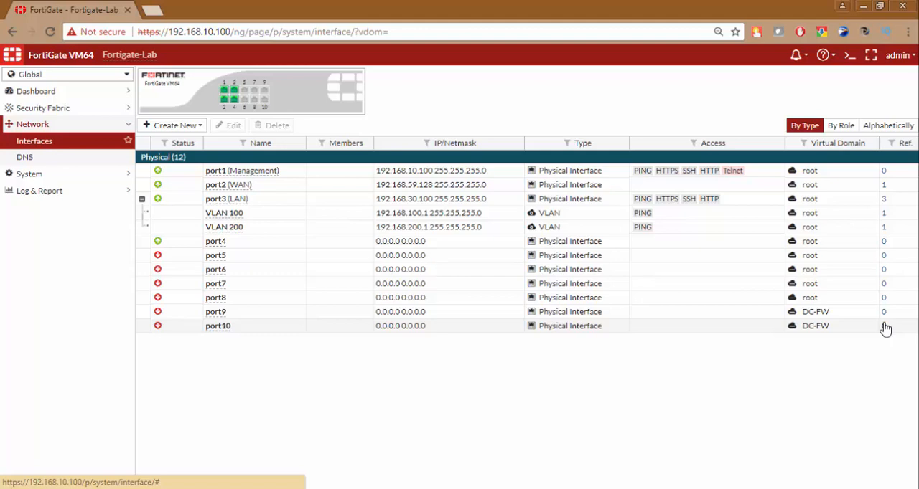
Open the CLI console and enter the configuration of the DC-FW virtual domain with config vdom and edit DC-FW
left_click(849, 56)
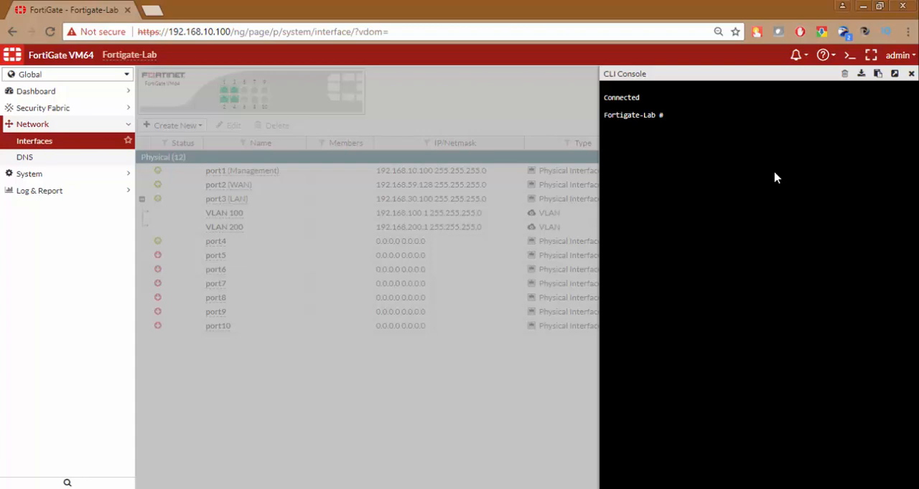
type("config vdom")
key("Return")
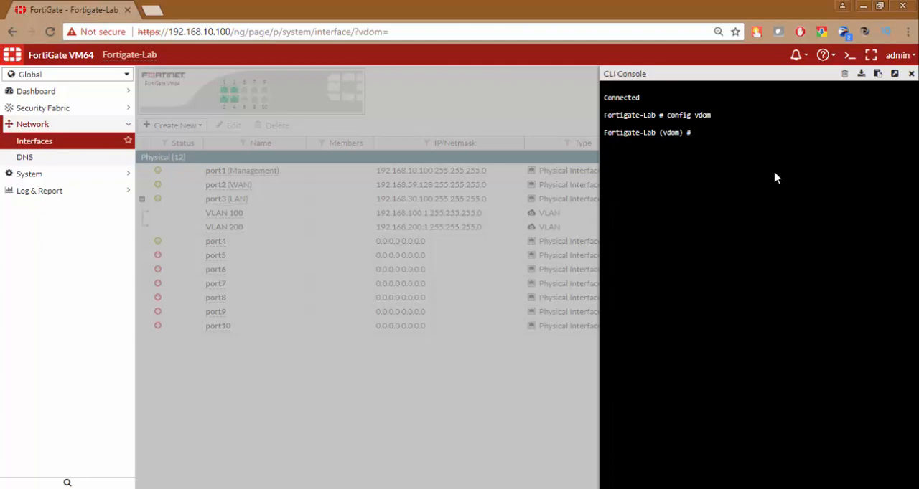
type("edit DC-FW")
key("Return")
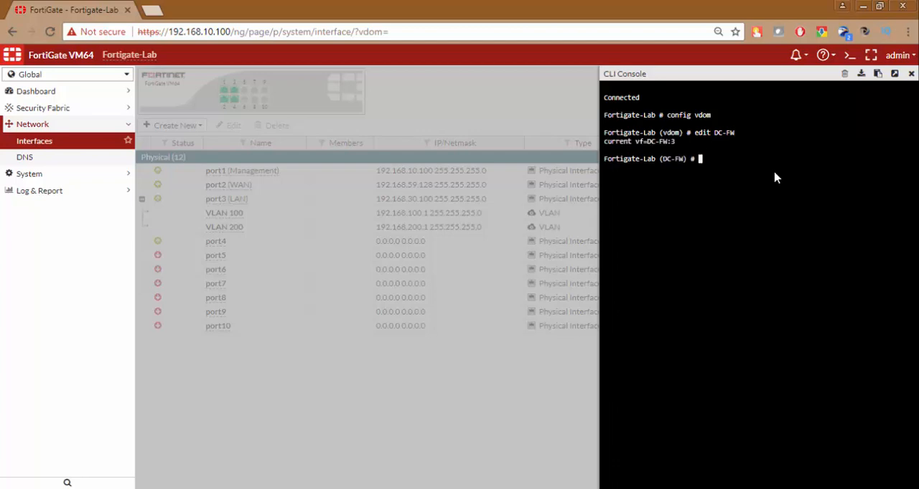
Enter config system settings for DC-FW and list all available options of the set command
type("config system settings")
key("Return")
type("settings) # set")
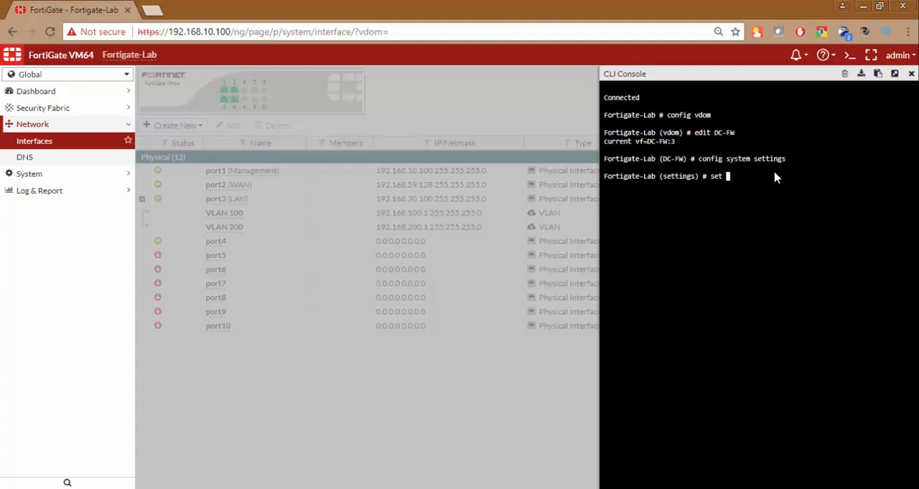
key("question")
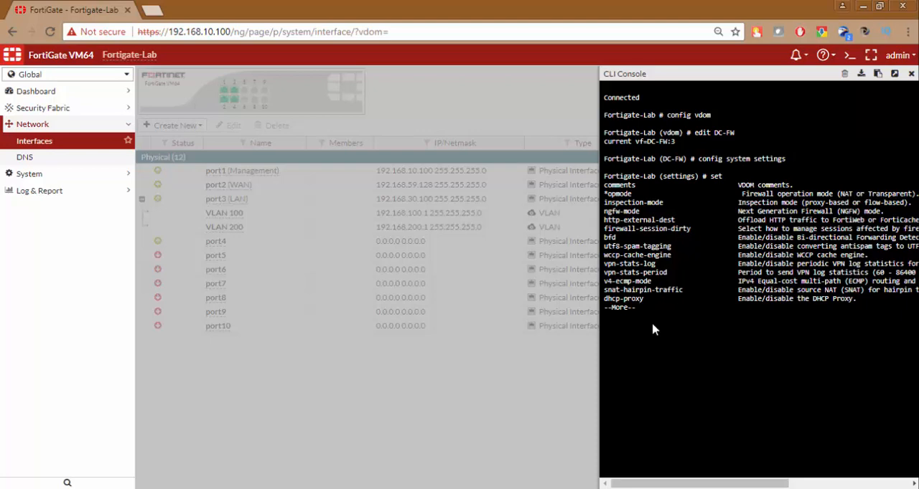
key("space")
key("space")
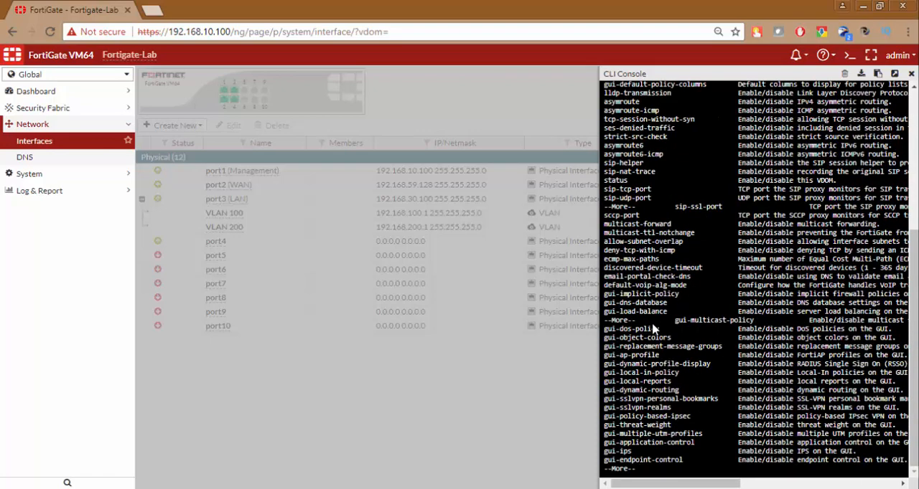
key("space")
key("space")
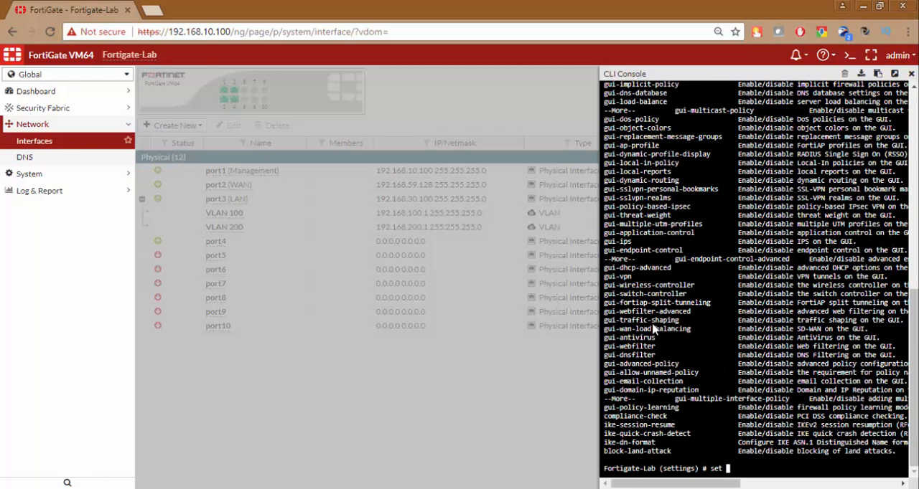
Look up the opmode choices and set the DC-FW operation mode to transparent
type("opmode ")
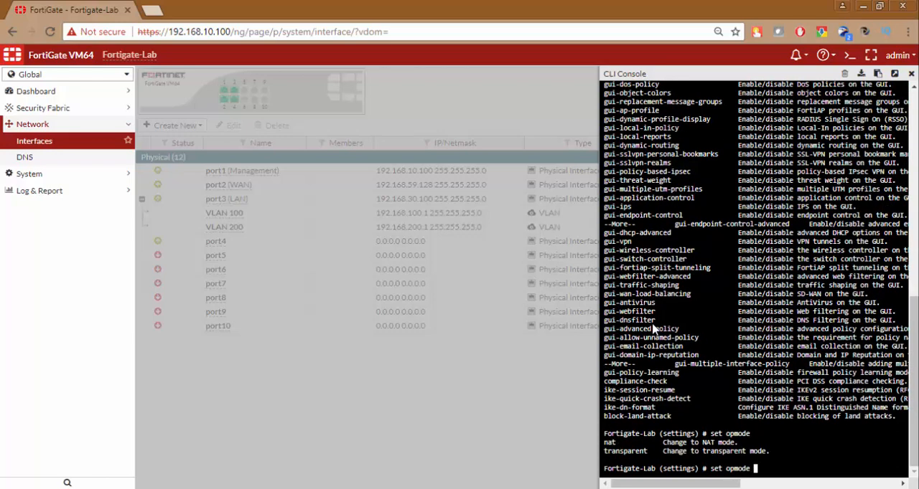
type("?t")
key("Tab")
key("Return")
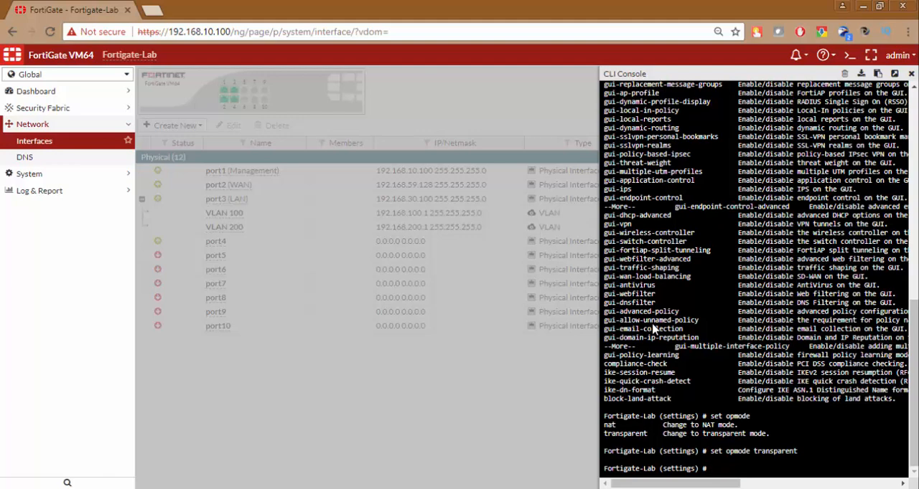
Look up the manageip syntax and set the management IP to 10.10.10.100 with netmask 255.255.255.0
type("t manageip ?")
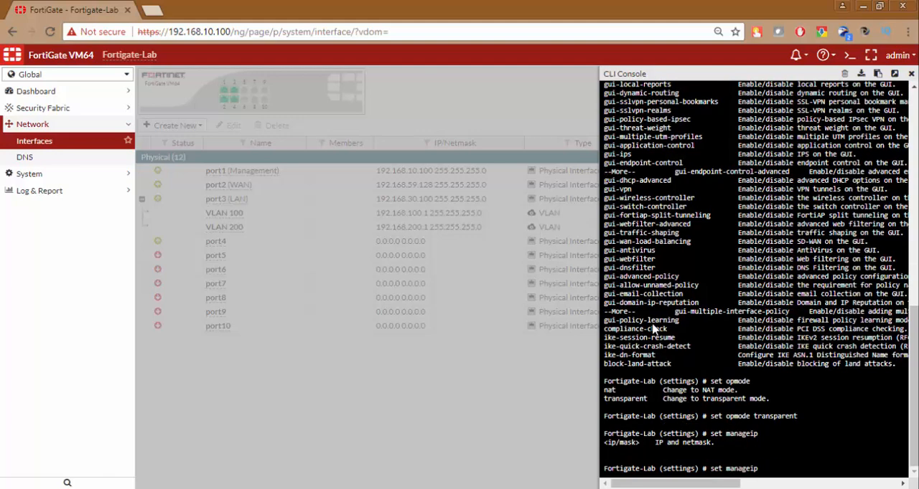
type("10.10.1.0.100 255")
key("Return")
type(".")
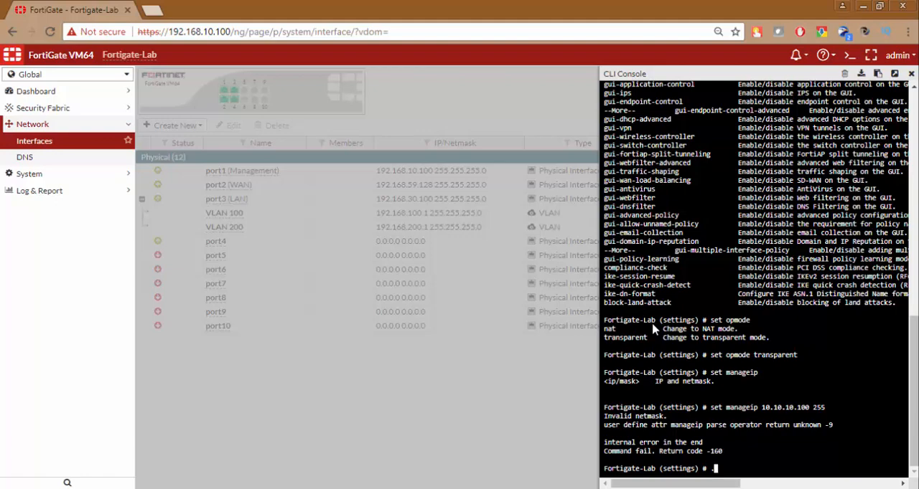
key("BackSpace")
key("Up")
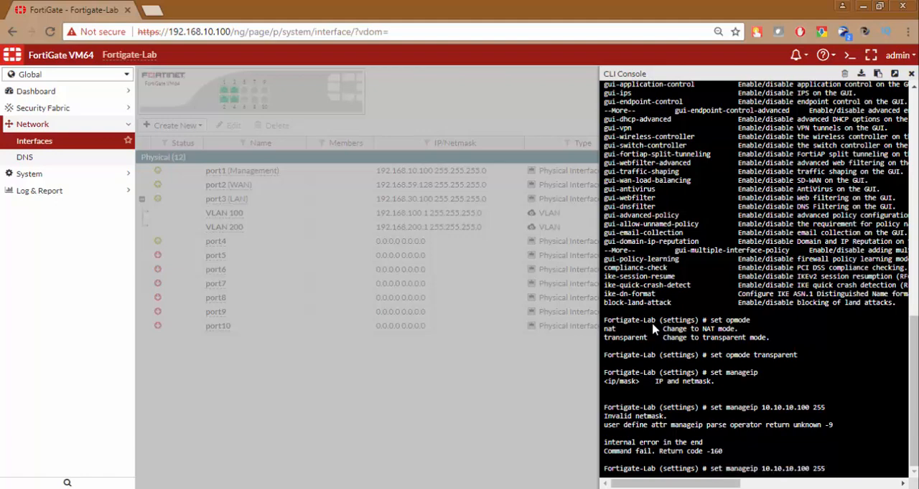
type(".255.255.0")
key("Return")
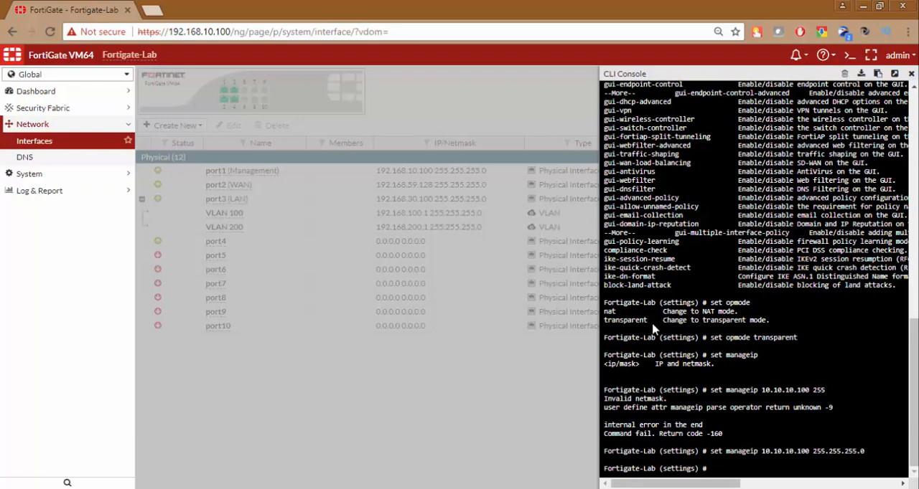
Save the settings with end, leave the DC-FW configuration, exit the CLI session and close the console
type("end")
key("Return")
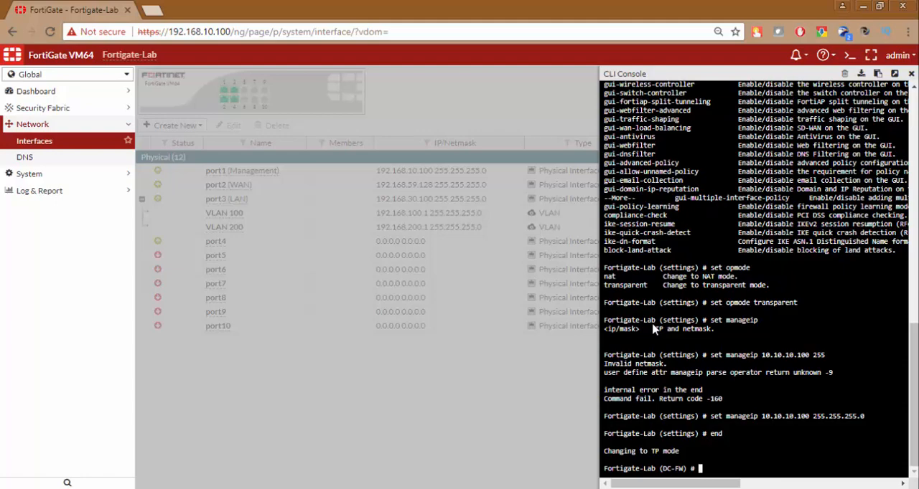
type("end")
key("Return")
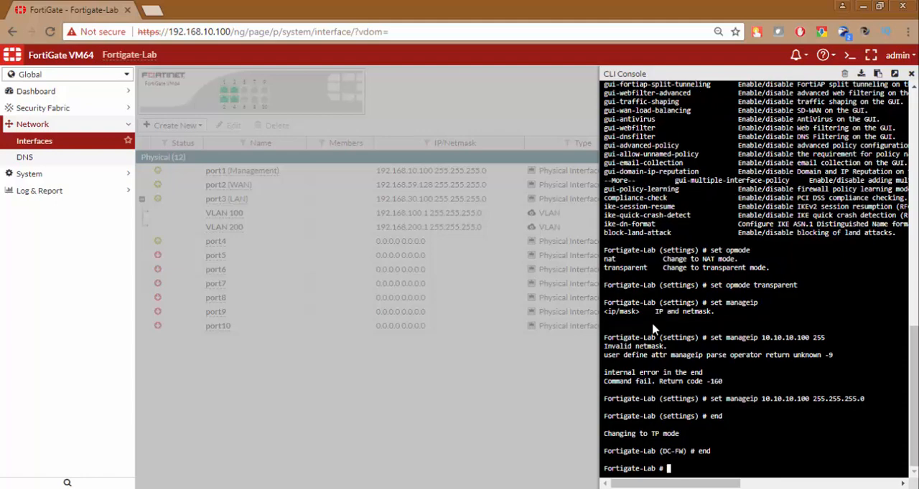
type("exit")
key("Return")
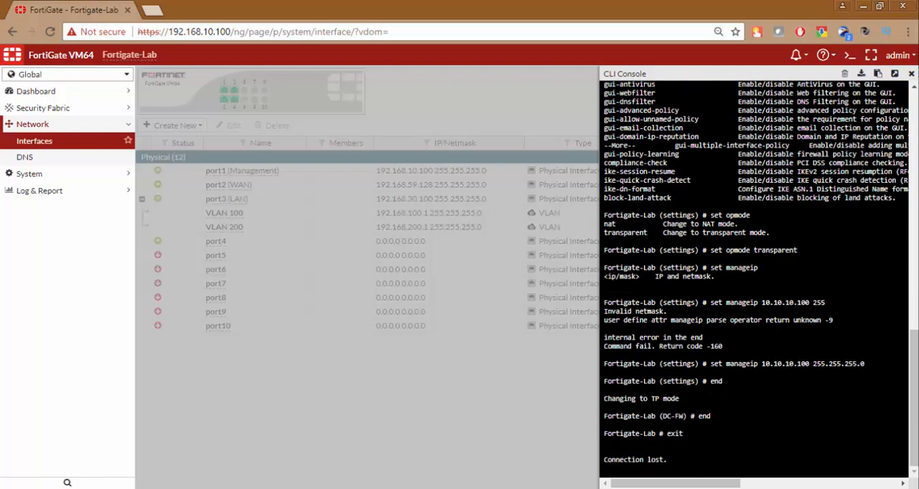
left_click(911, 75)
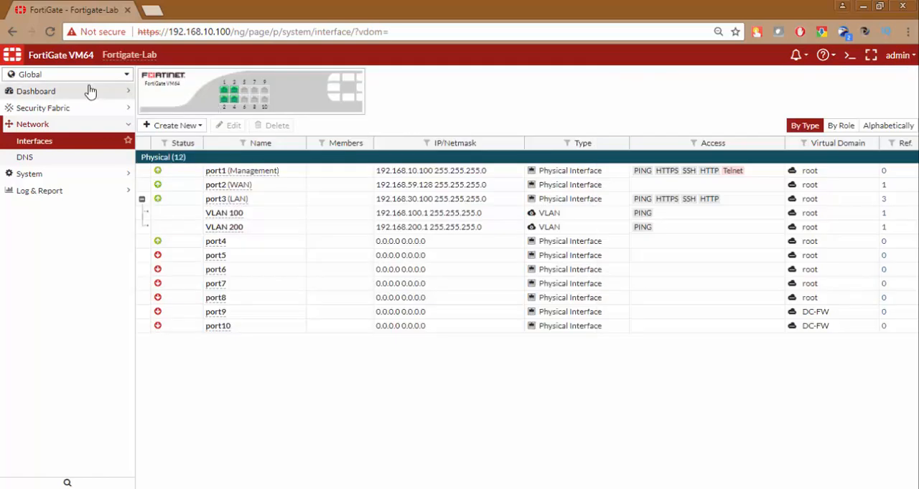
Reload the interfaces page and open the global VDOM list to check the DC-FW operation mode
left_click(51, 31)
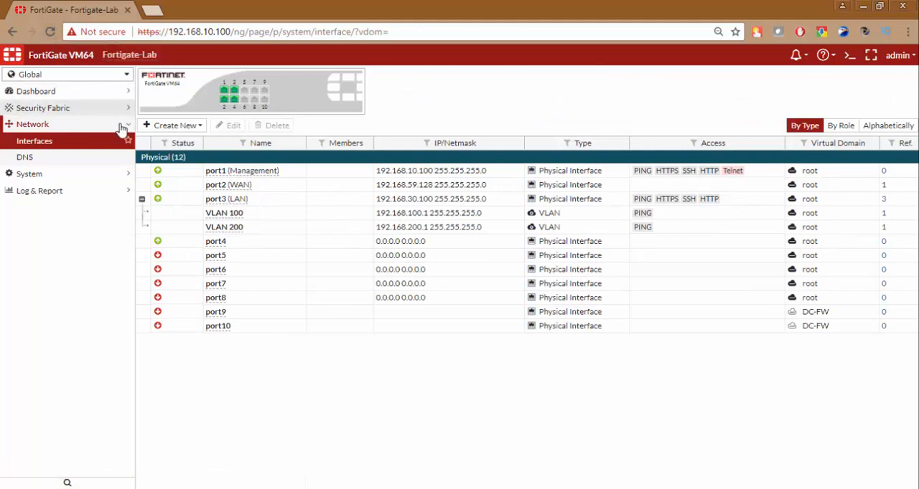
left_click(106, 175)
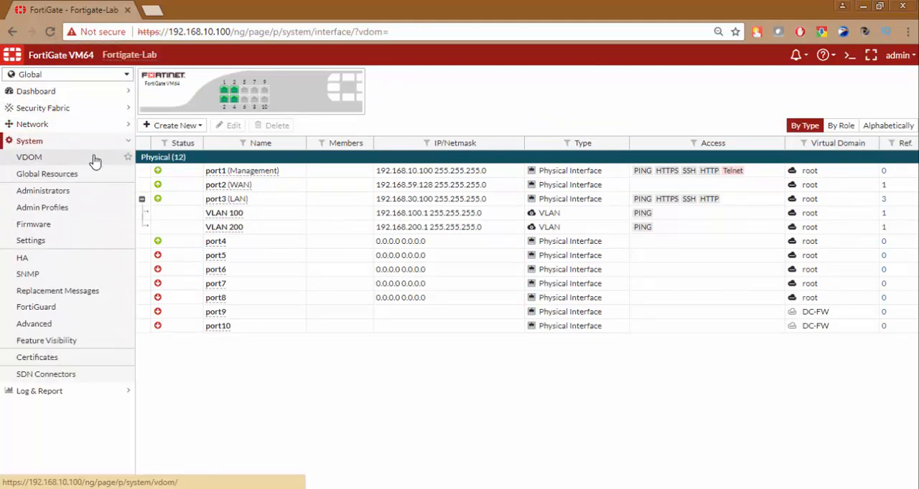
left_click(94, 159)
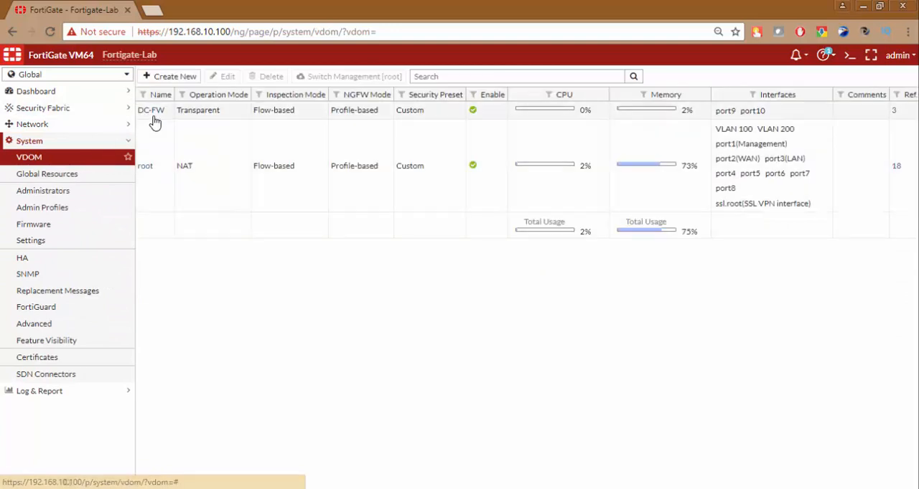